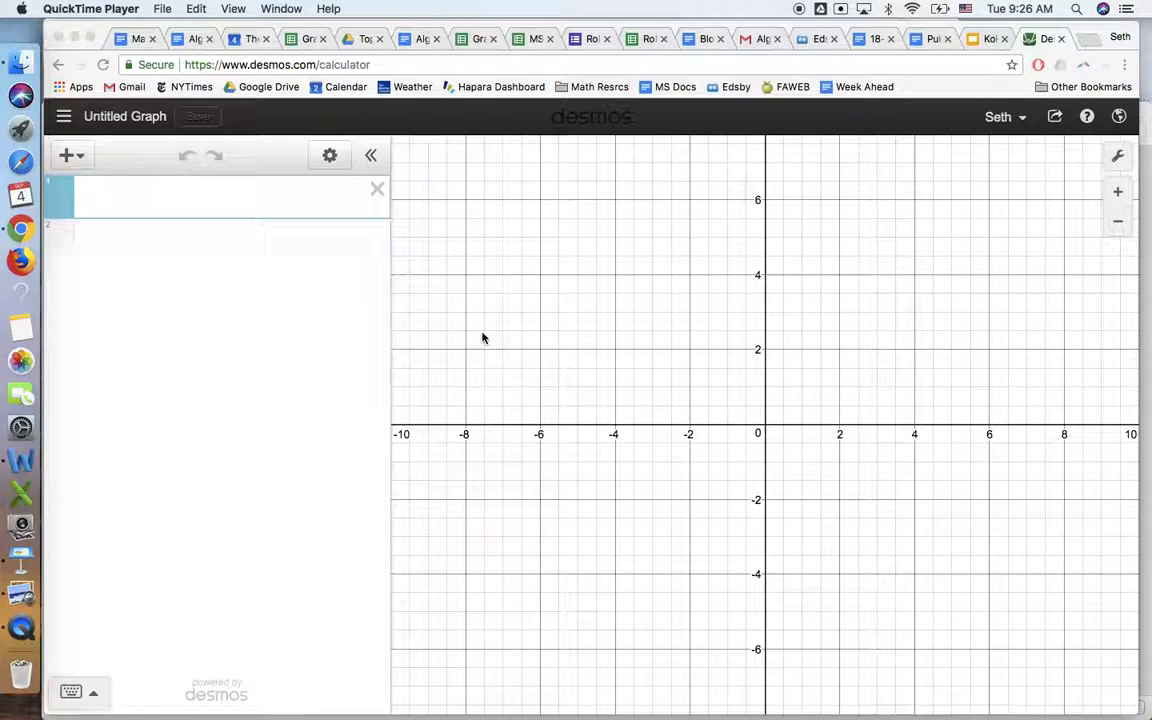
Step: Enter the cost equation C = 240000 + 1000R as the first expression
click(98, 197)
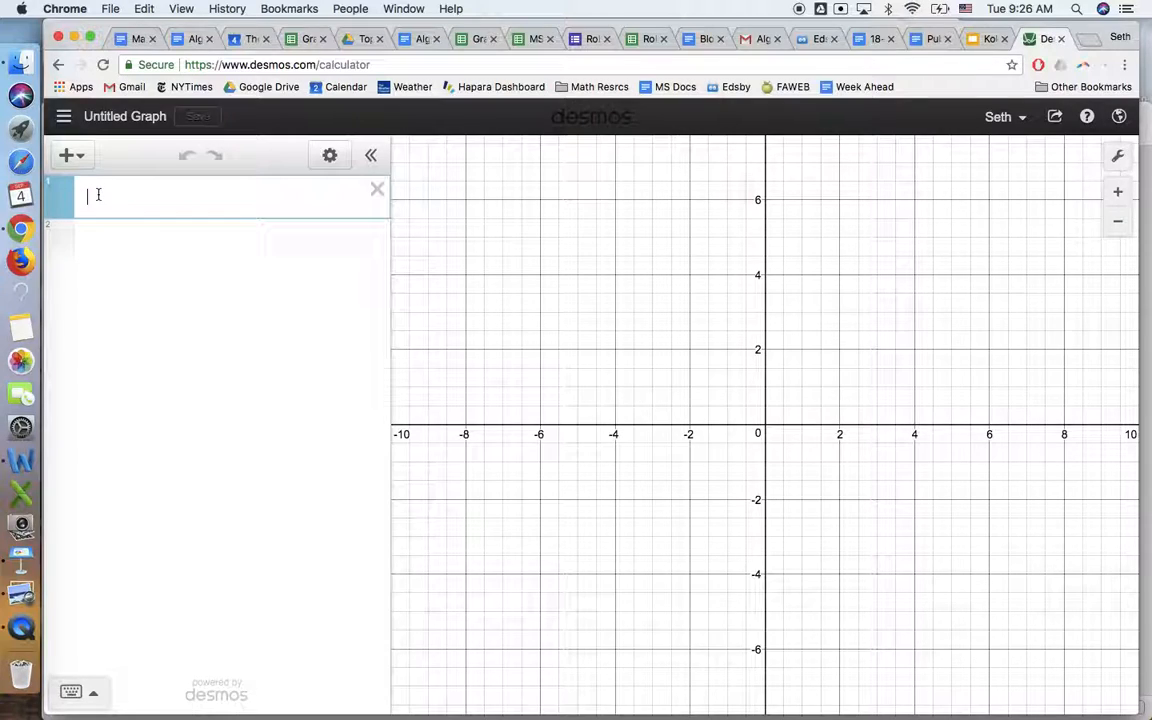
text(c)
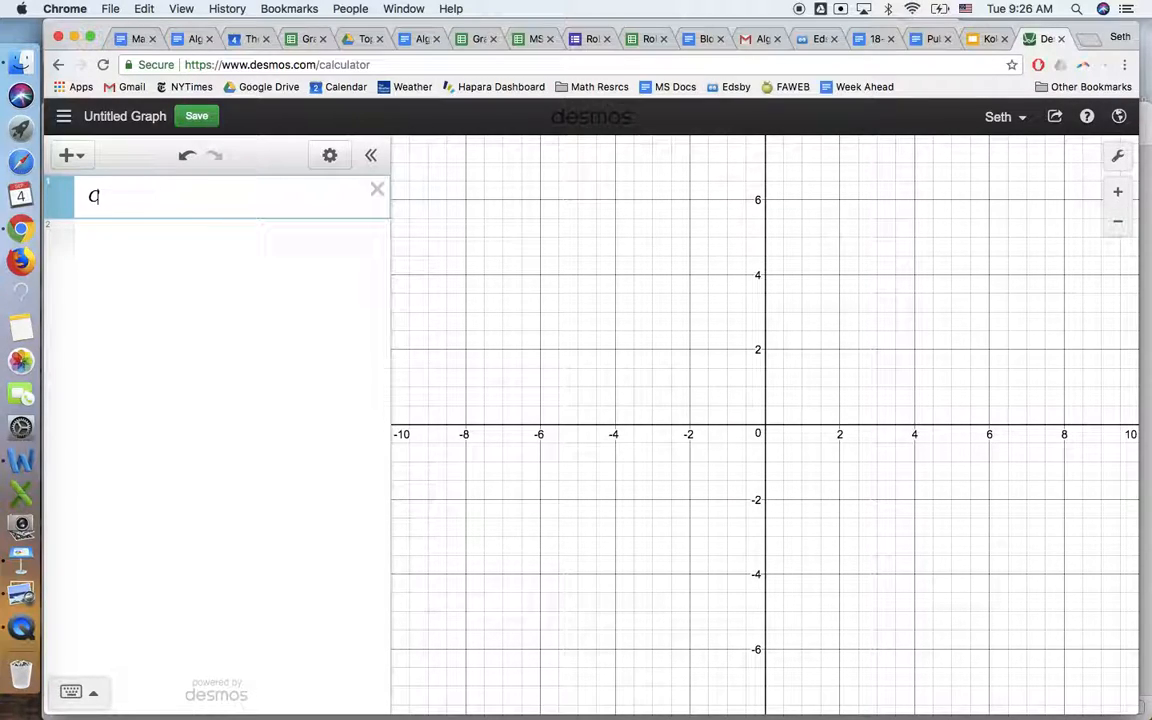
text(=240)
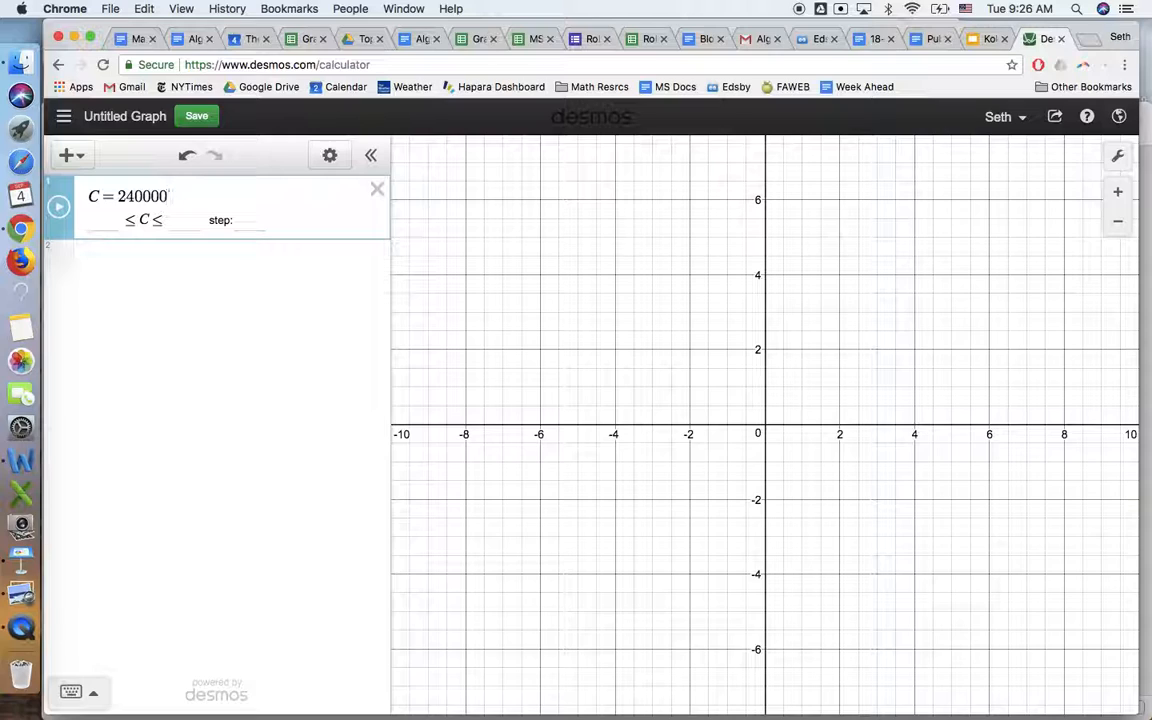
text(000+)
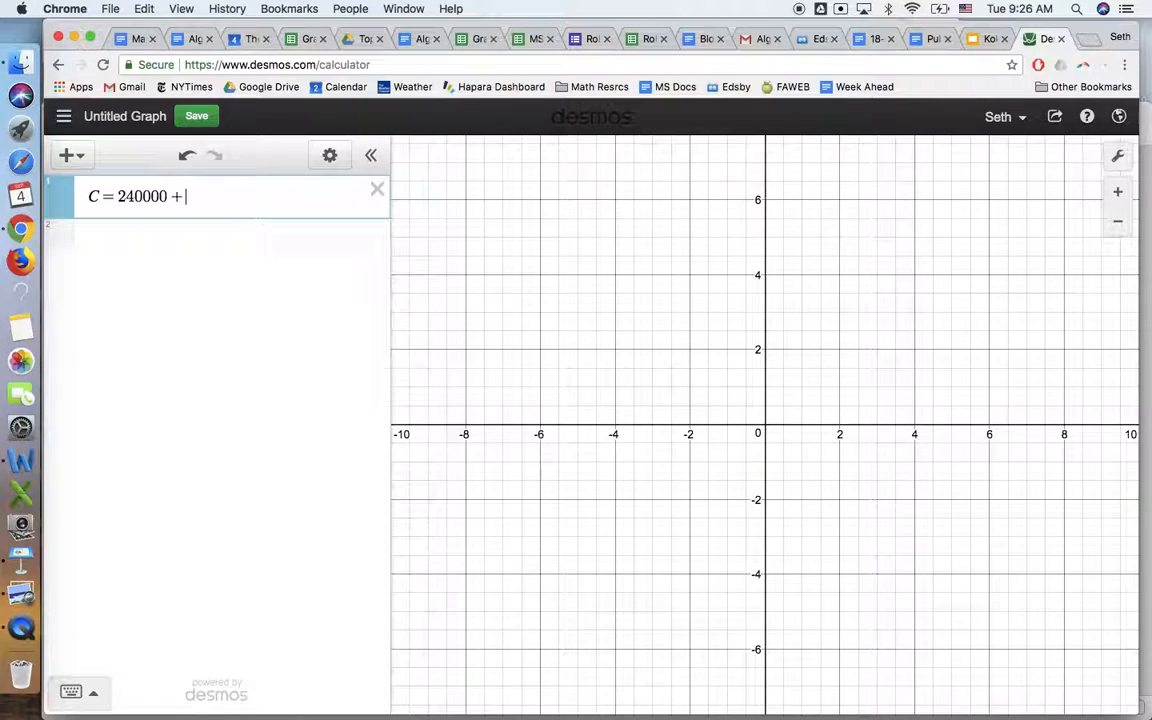
text(1000)
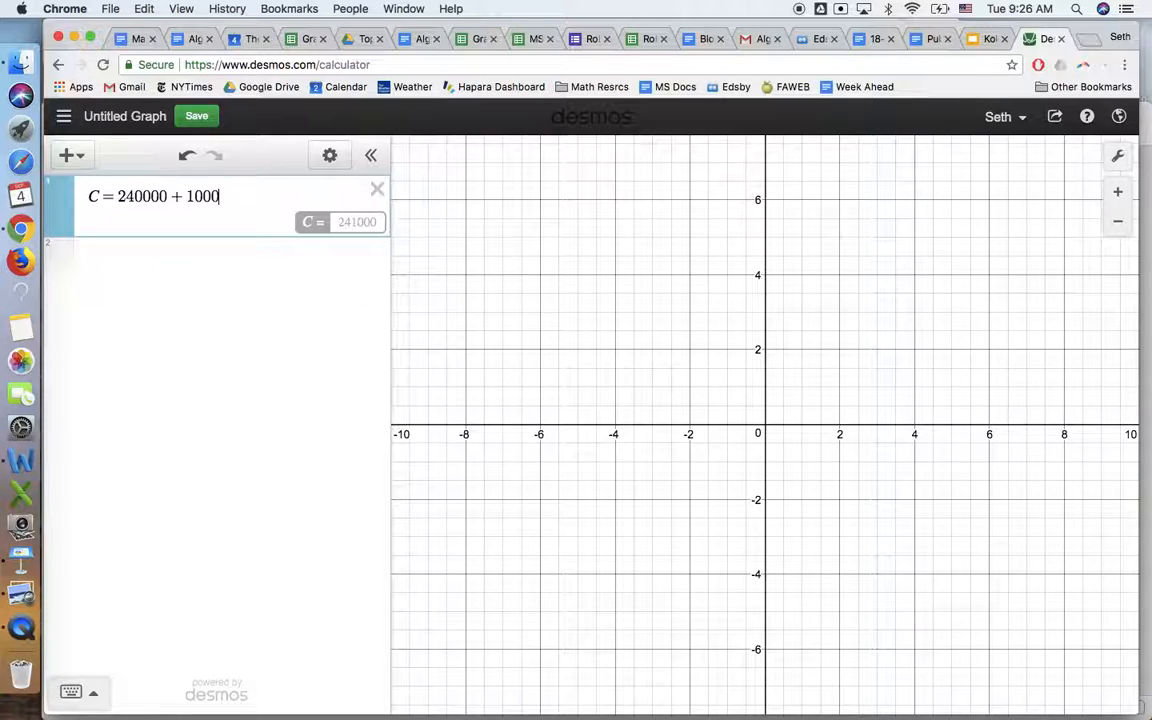
text(R)
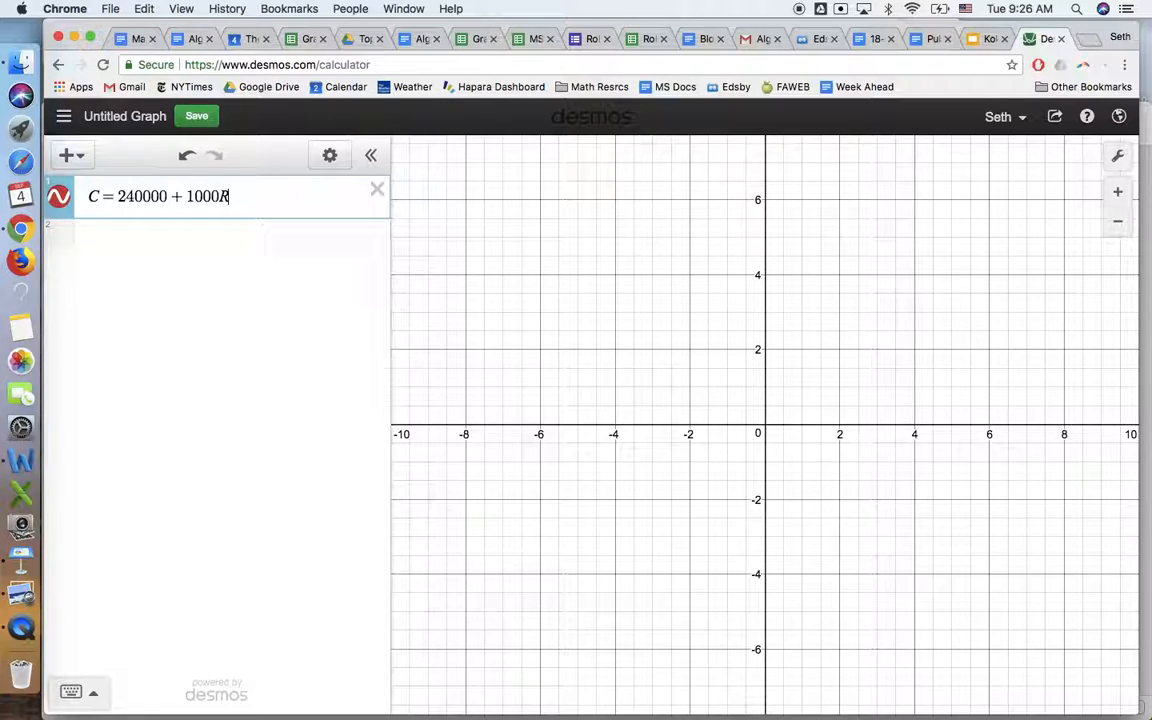
key(Return)
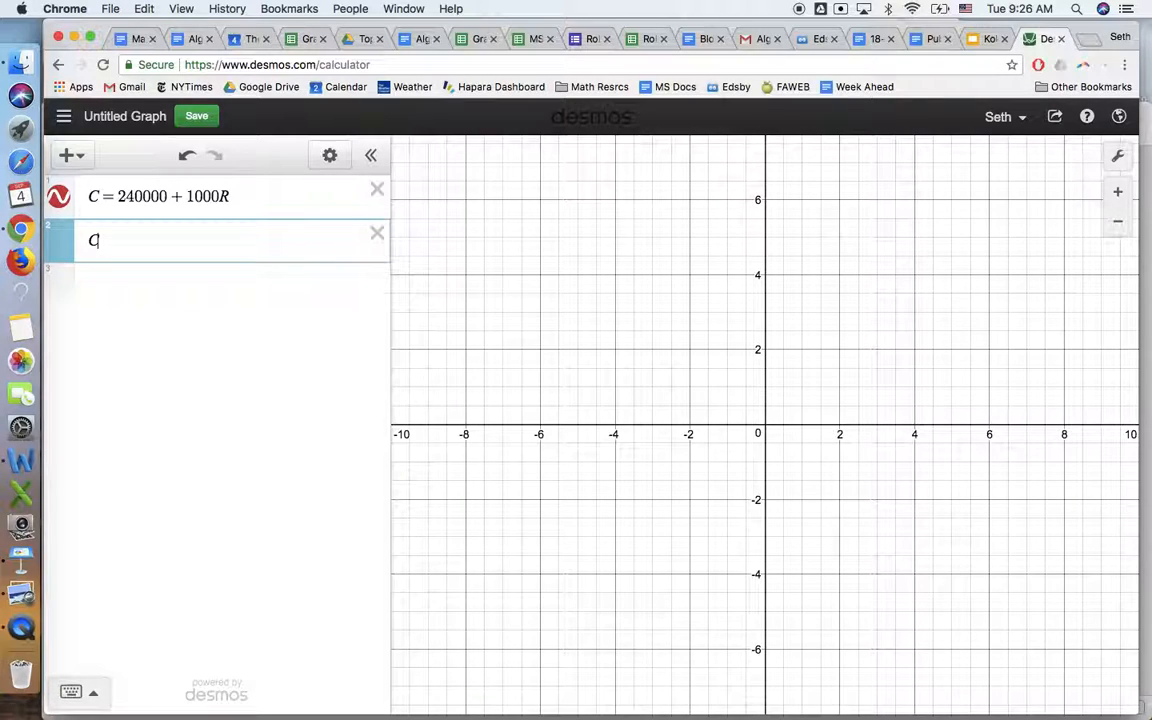
Step: Add the second cost equation C = 21000R on the next expression line
text(C = 2100)
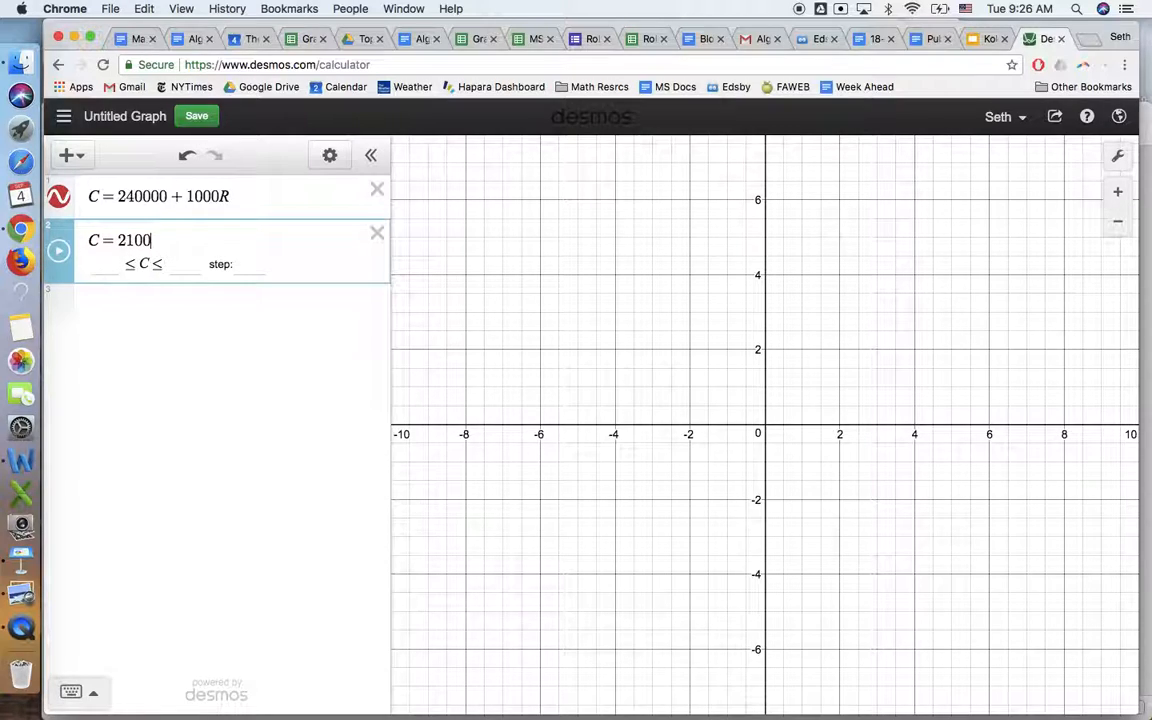
text(0R)
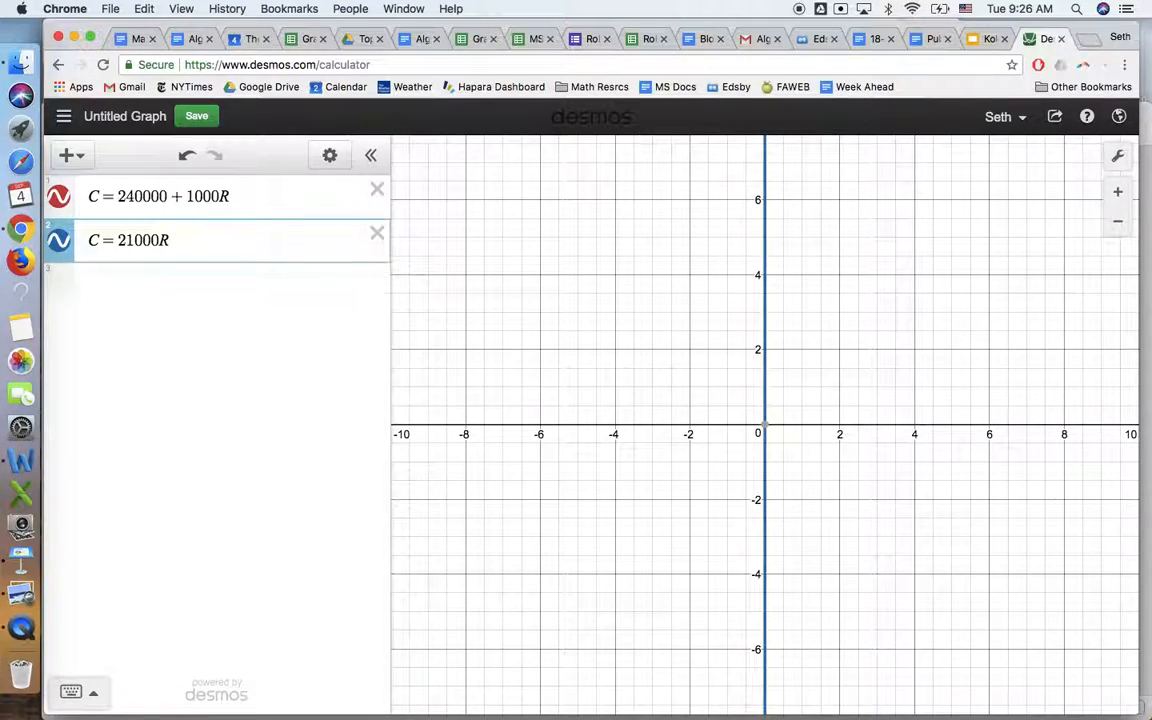
key(Return)
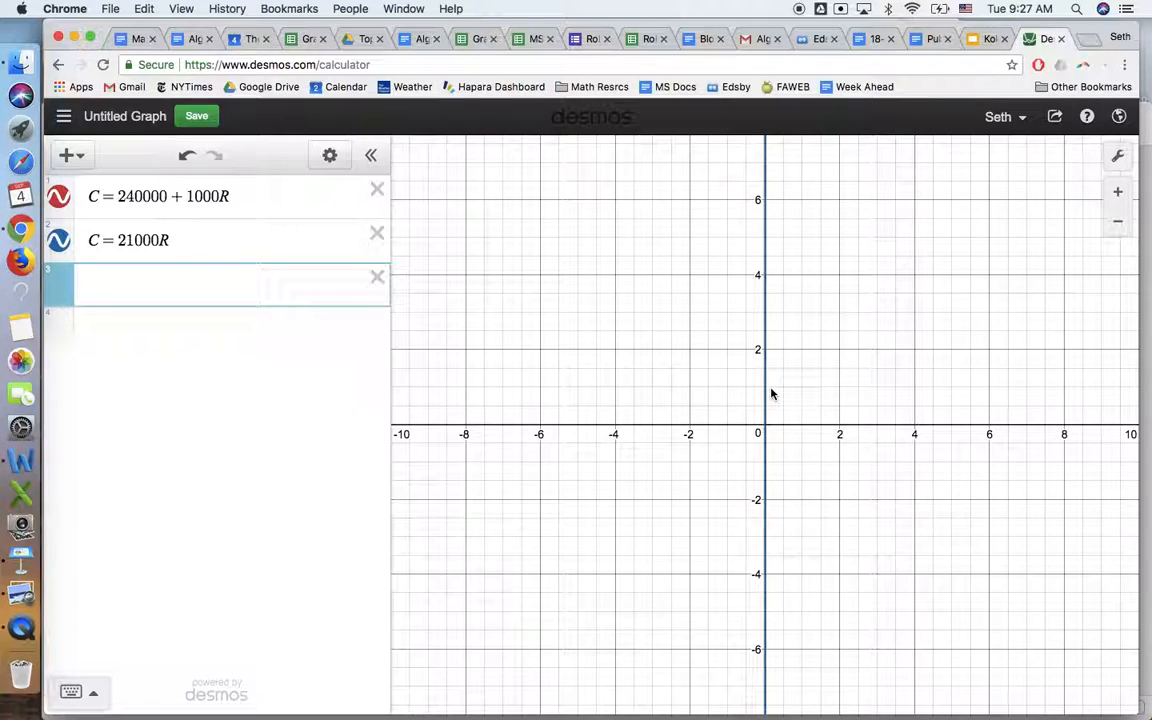
Step: Set the graph's y-axis range from 0 to 400000
click(1118, 158)
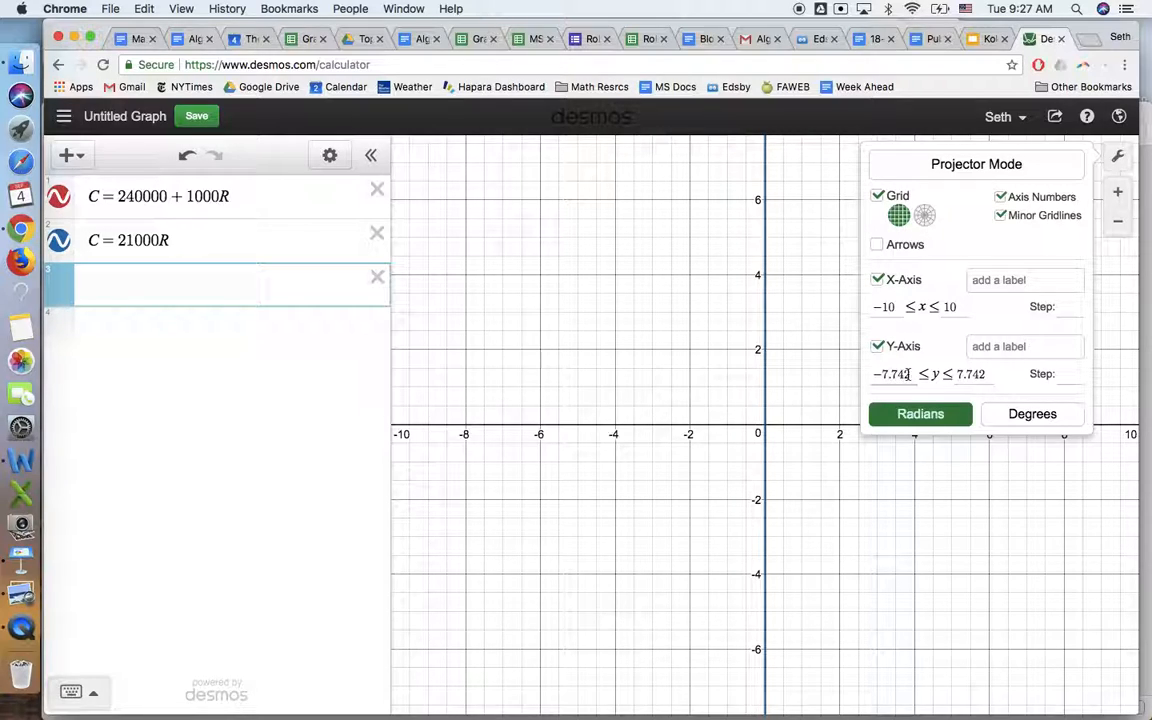
click(910, 374)
drag(910, 374, 872, 374)
text(0)
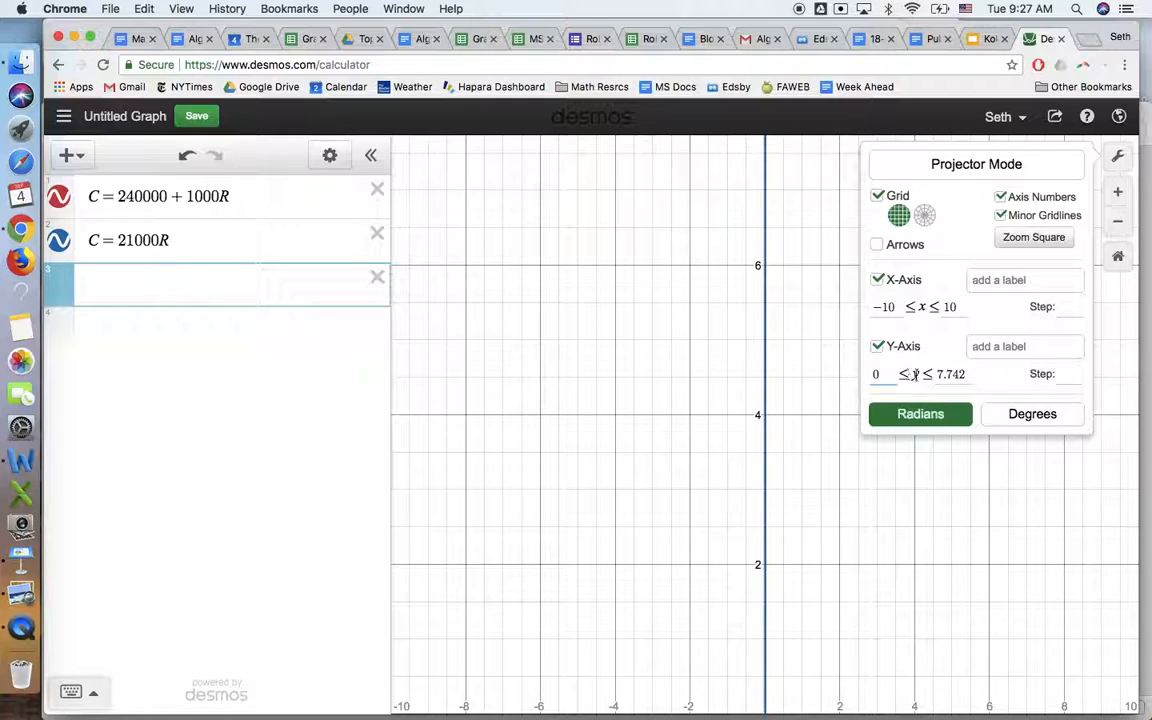
drag(938, 374, 952, 374)
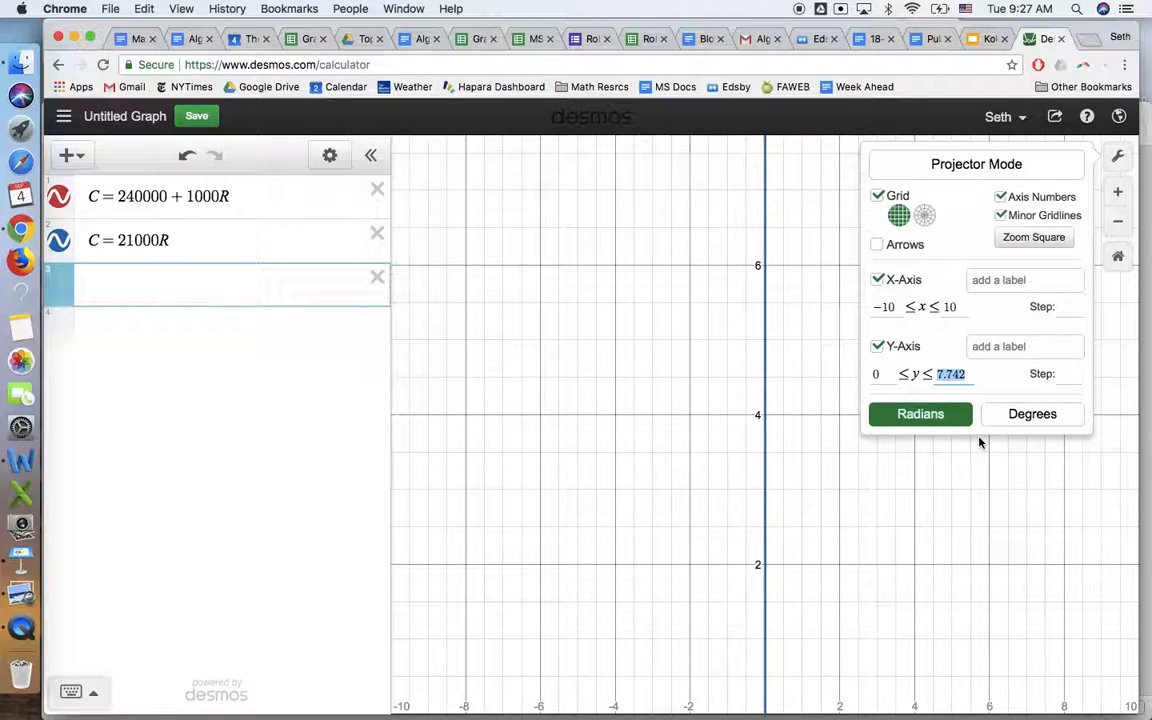
text(400000)
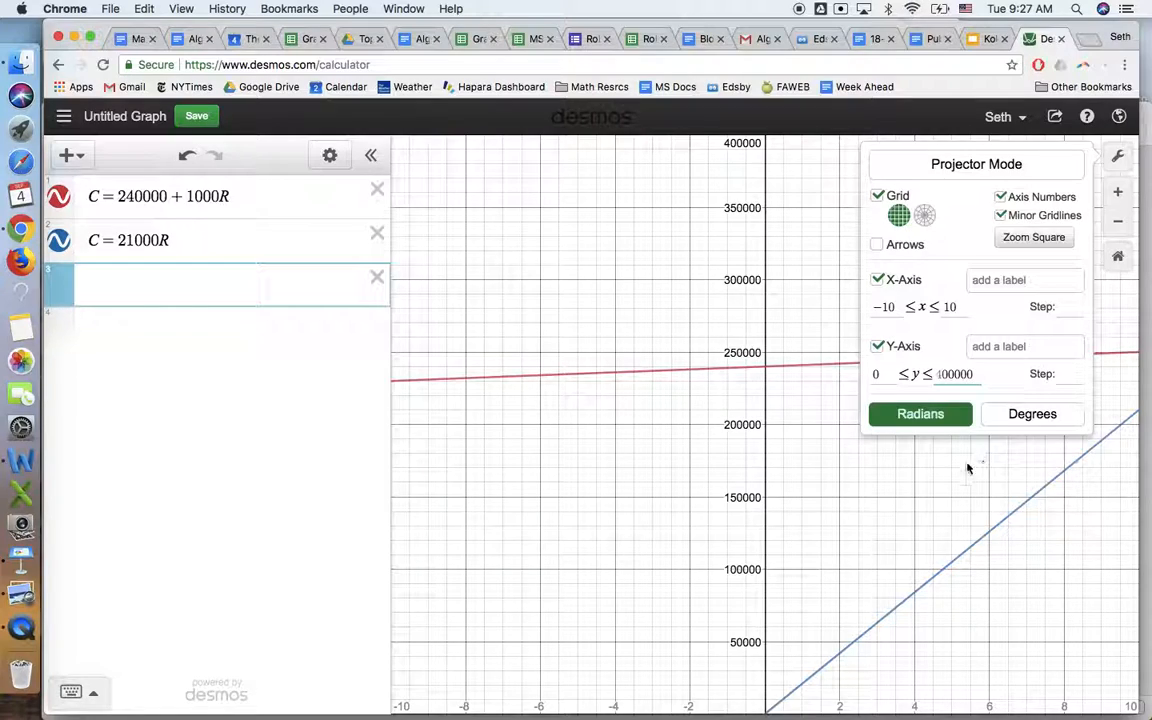
Step: Set the graph's x-axis range from 0 to 15
click(895, 307)
key(BackSpace)
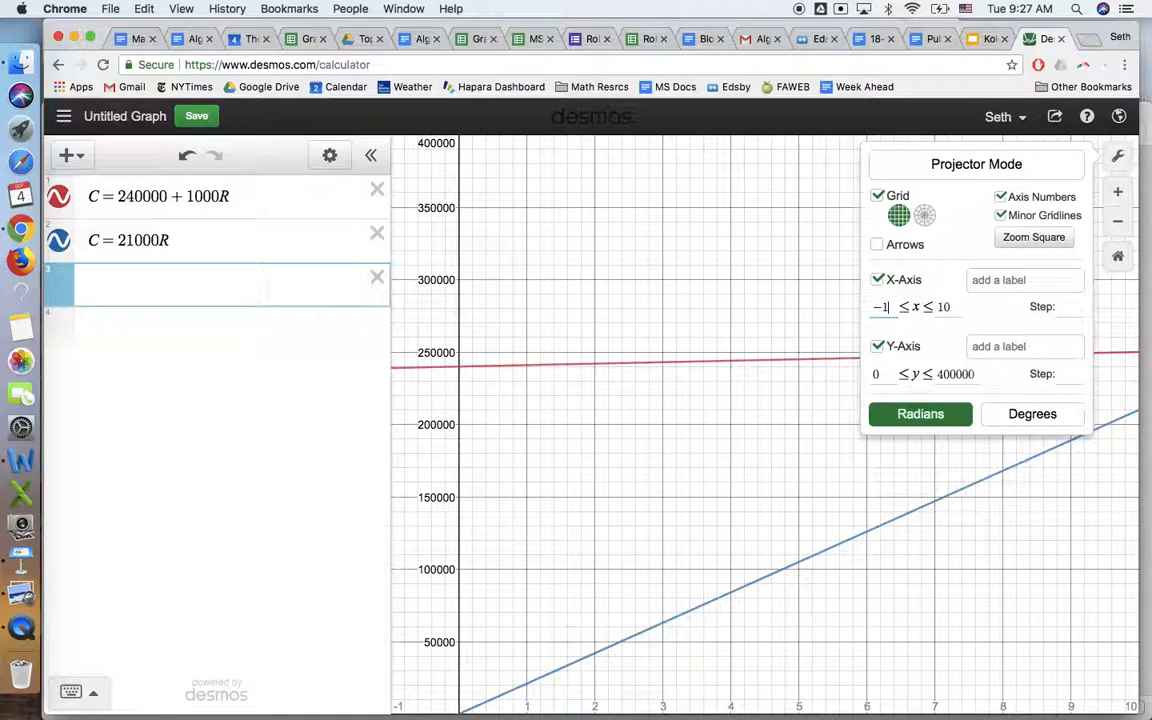
key(BackSpace)
text(0)
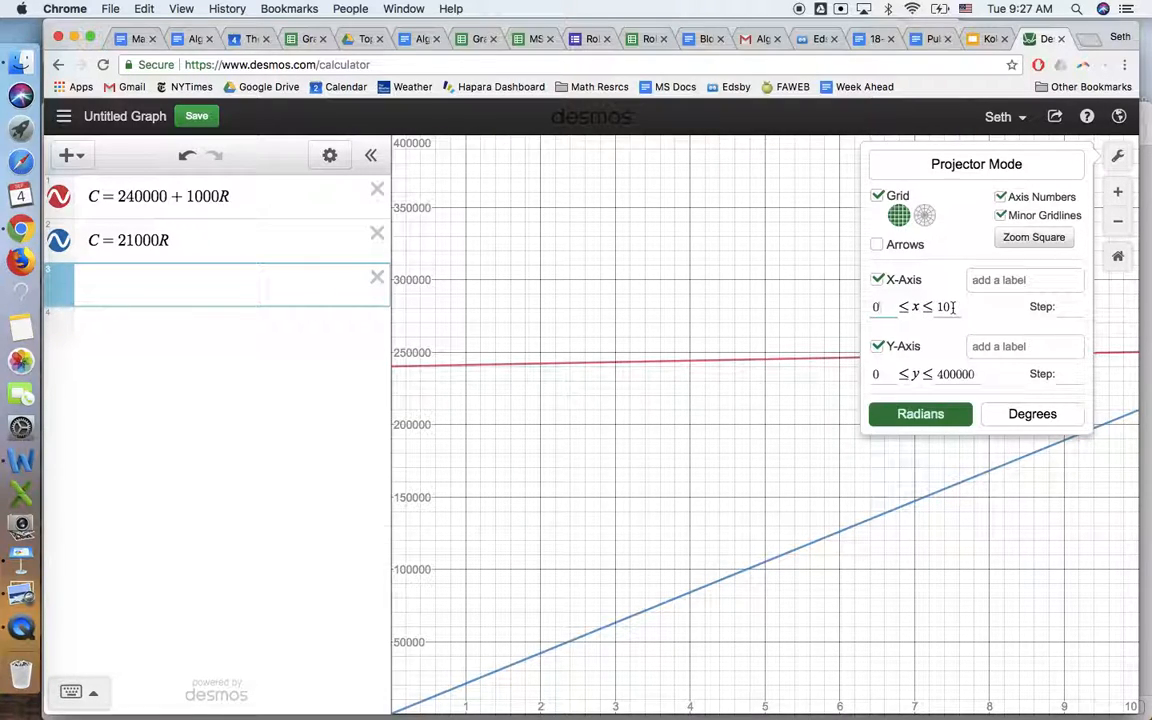
drag(954, 307, 943, 307)
text(15)
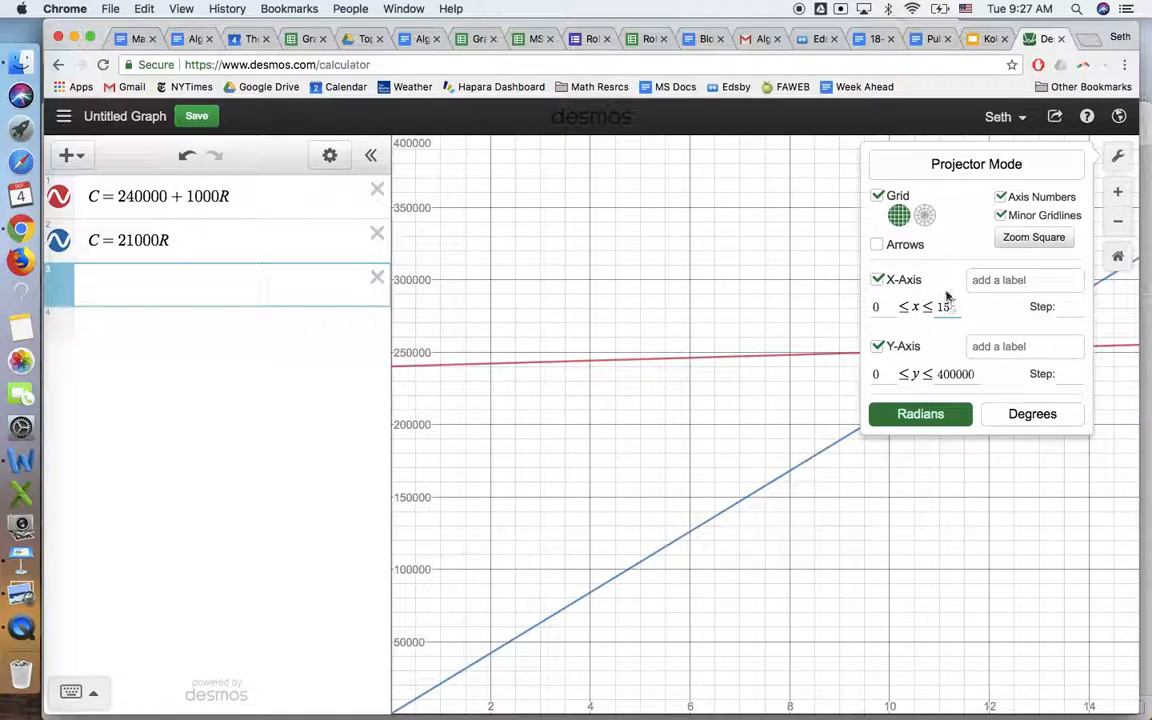
Step: Label the x-axis "Rounds of Golf" and the y-axis "Cost in Yen", and close the graph settings
click(1006, 279)
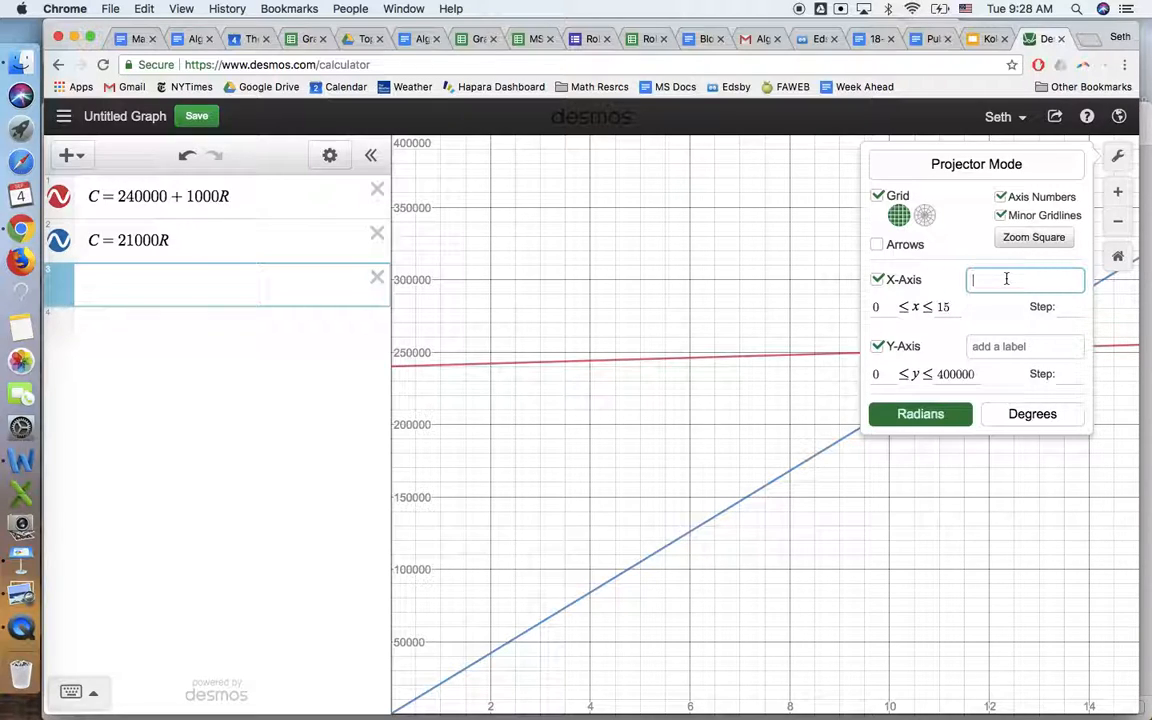
text(Rounds of Golf)
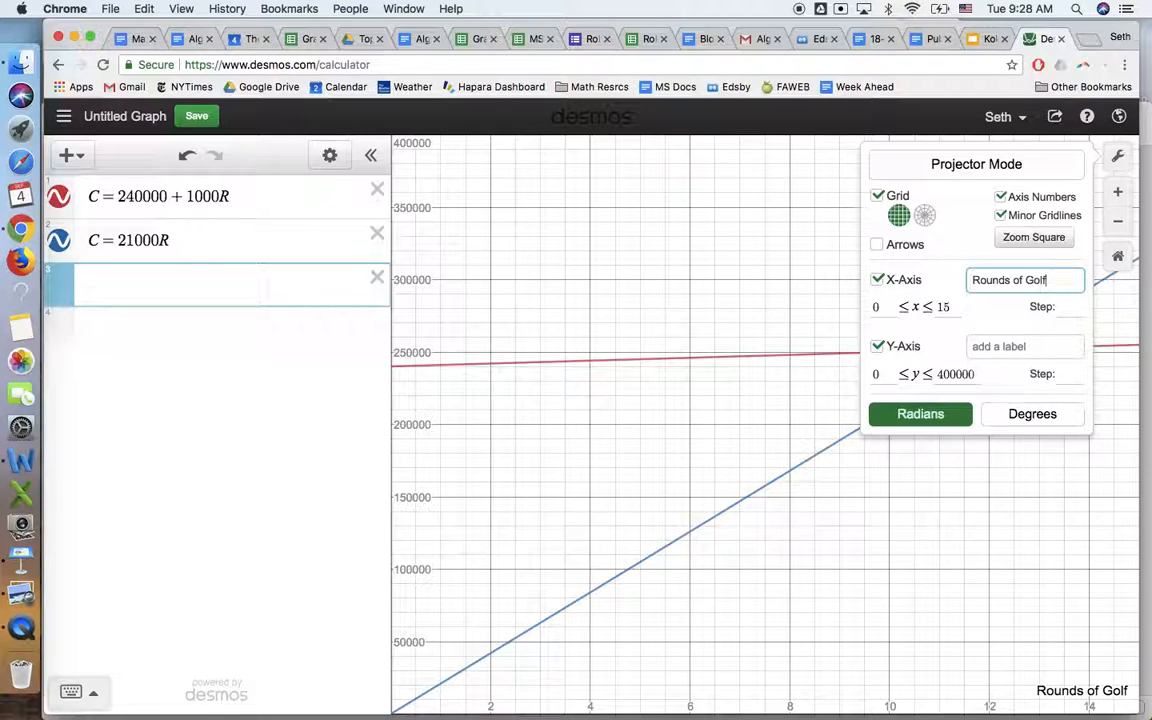
click(1023, 346)
text(Cost i)
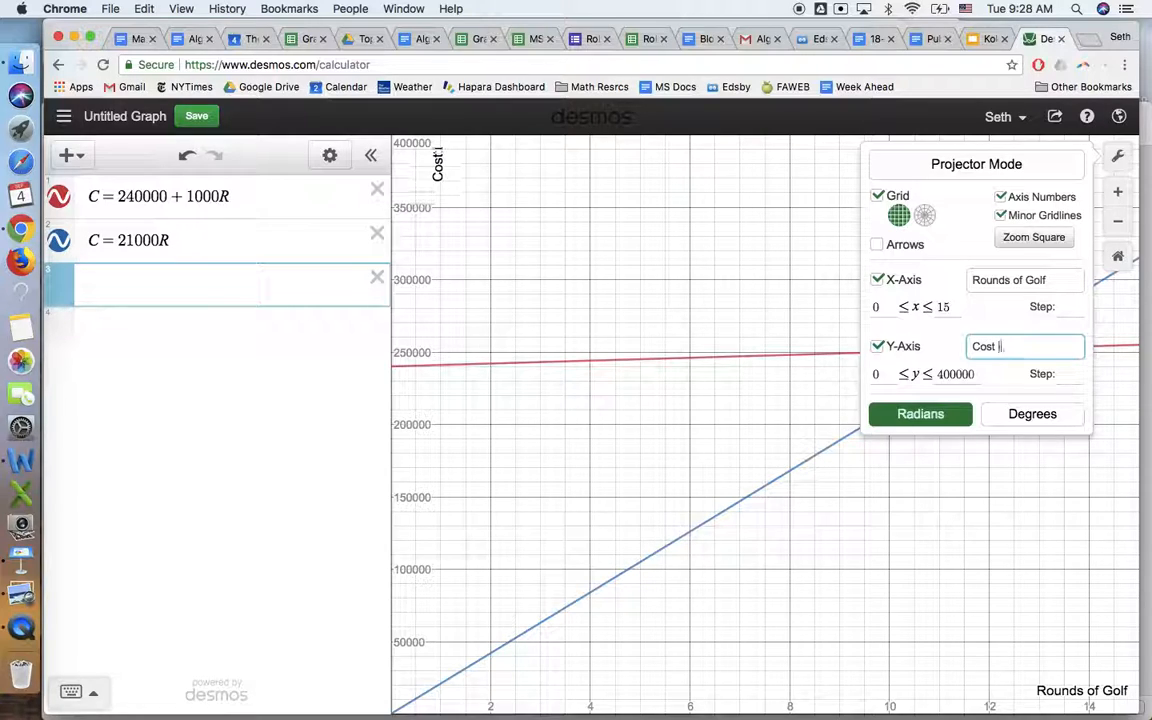
text(n Yen)
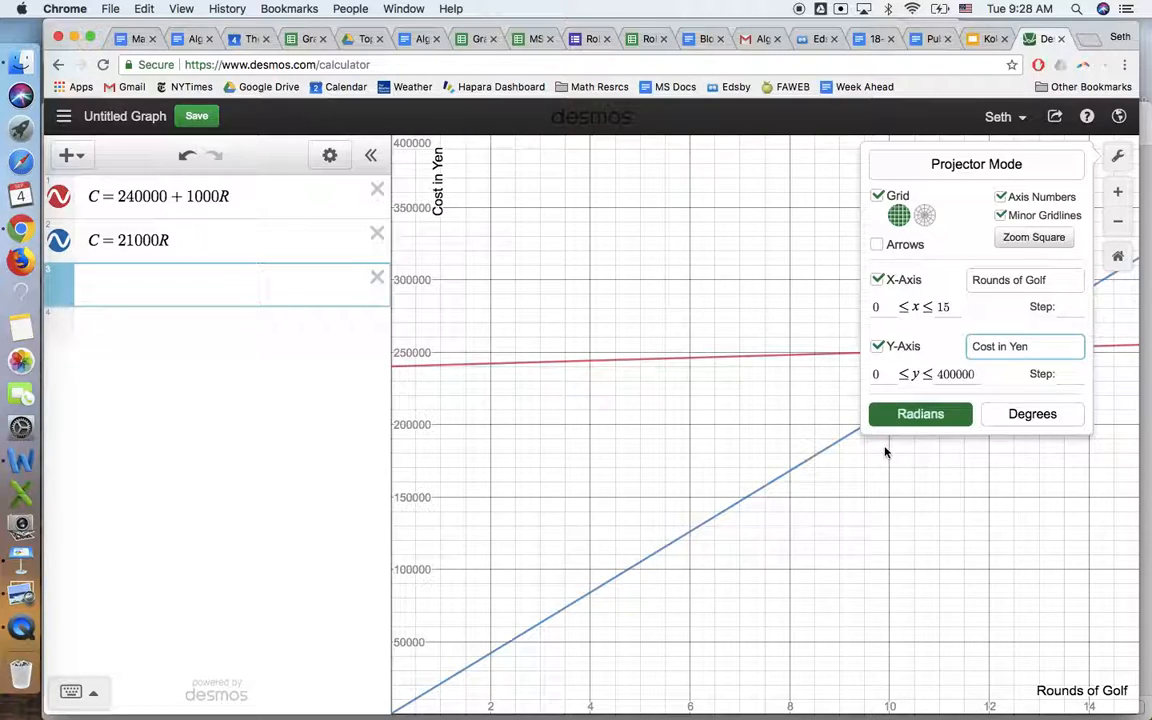
click(710, 405)
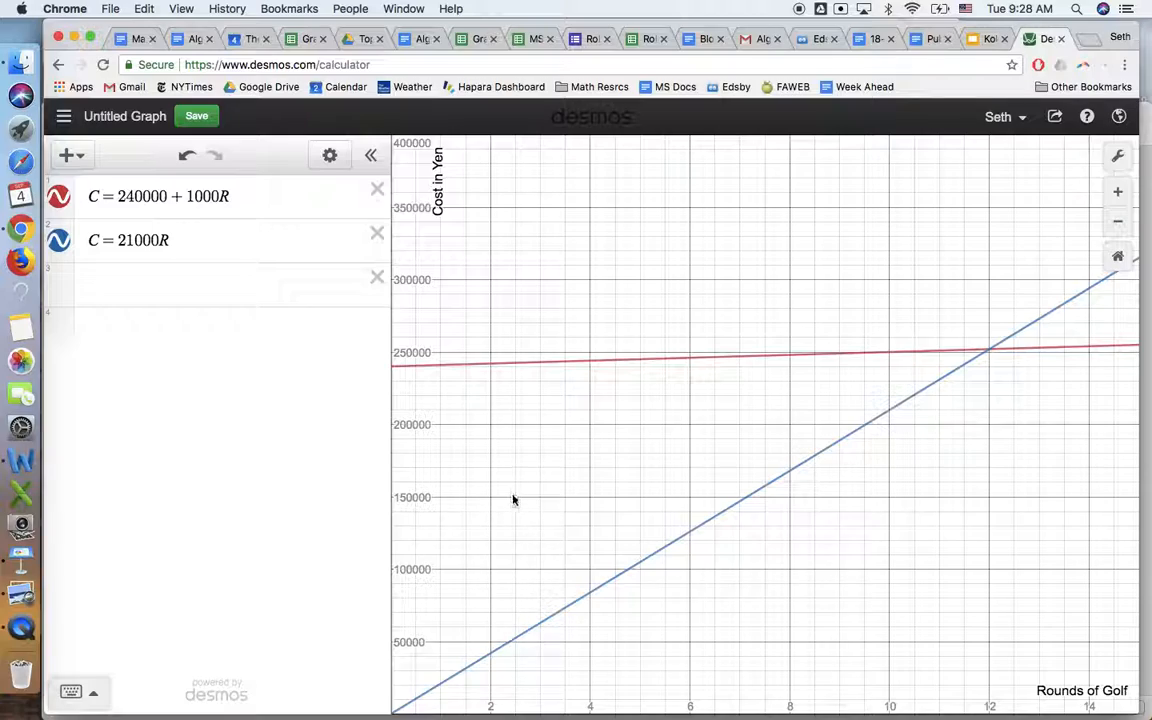
Step: Show the coordinates of the point where the two cost lines intersect
drag(527, 506, 574, 434)
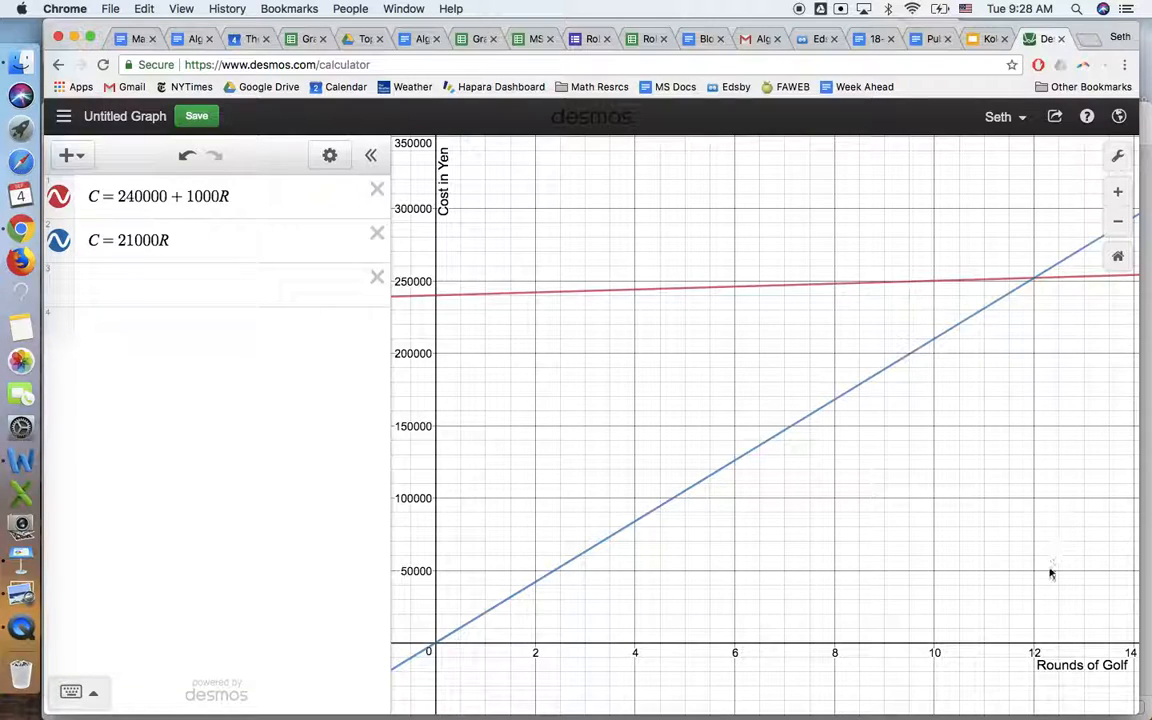
click(1034, 281)
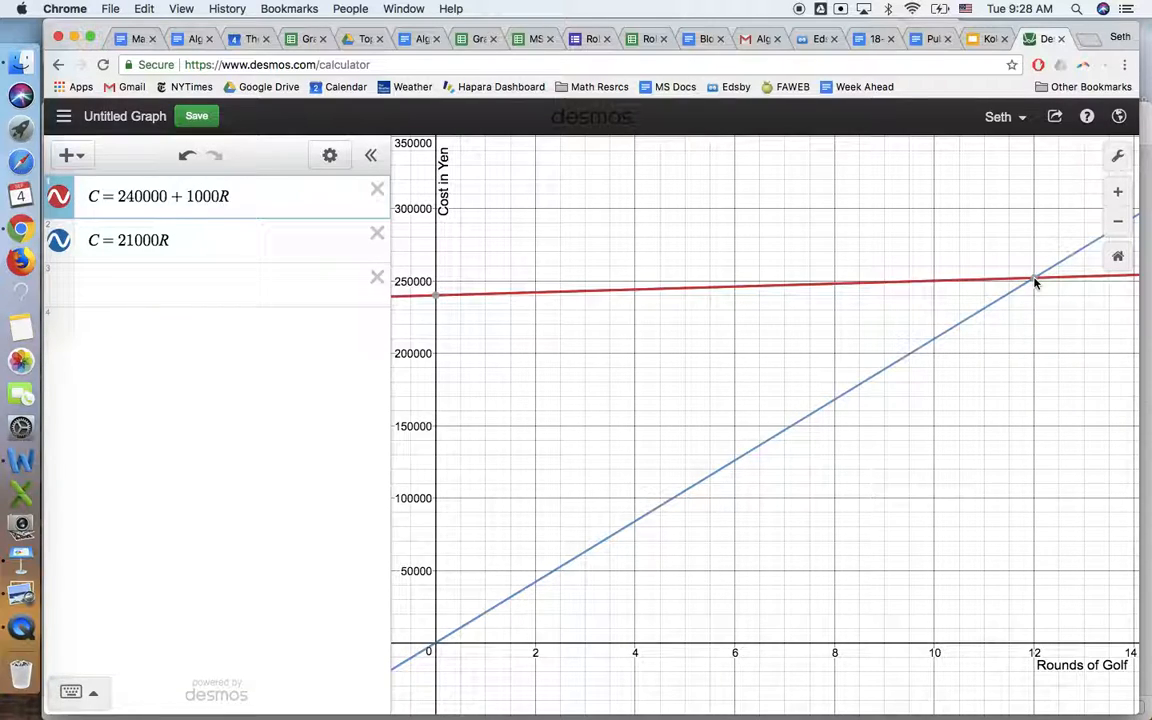
click(1035, 280)
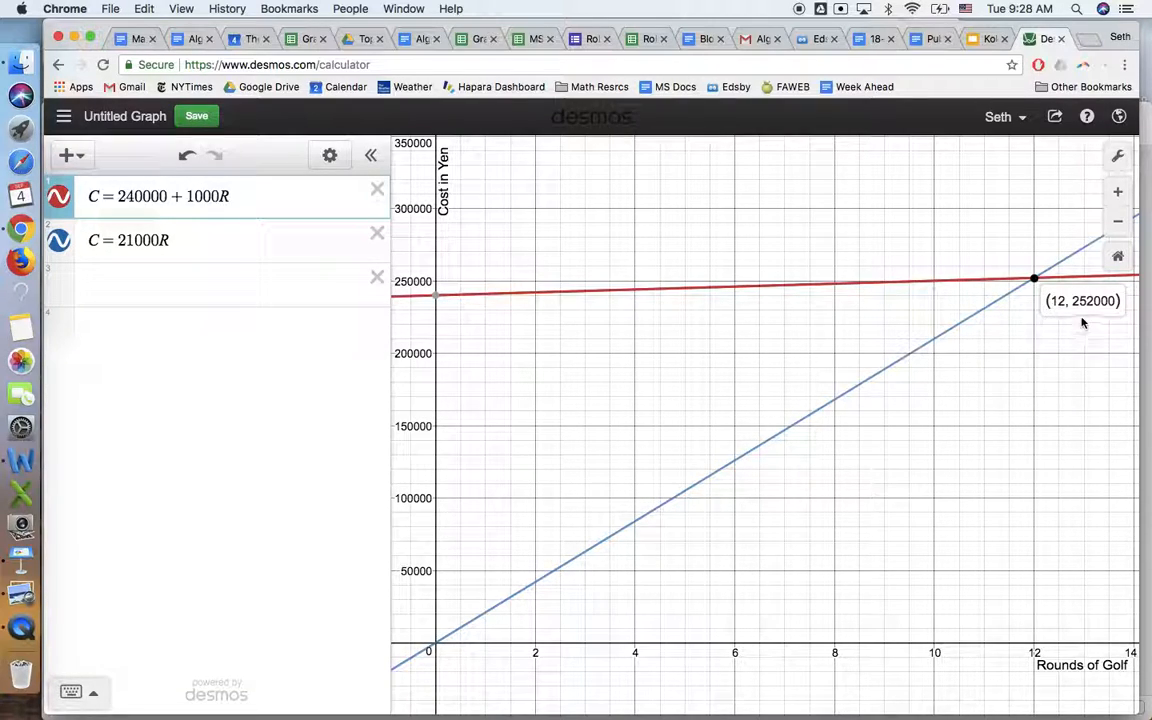